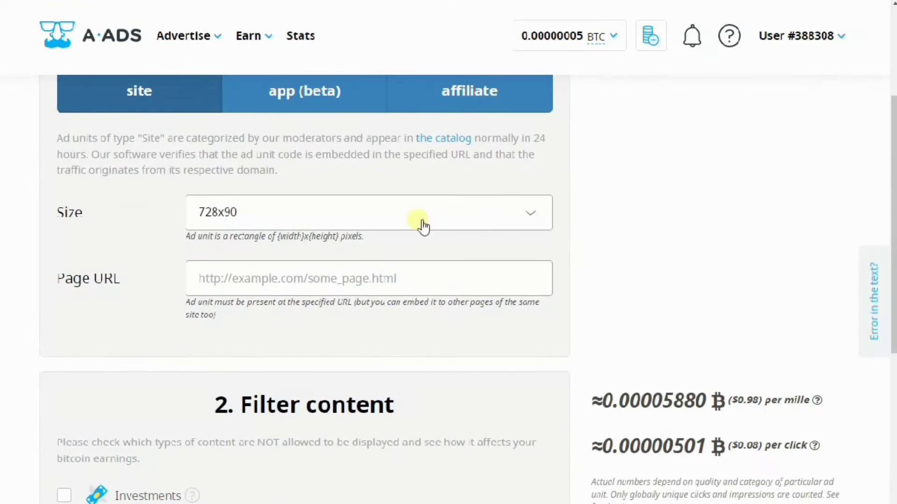
Step: Set the site ad unit's size to 300x250 and its page URL to sohagtech490.blogspot.com
click(523, 221)
scroll(481, 344, up, 1)
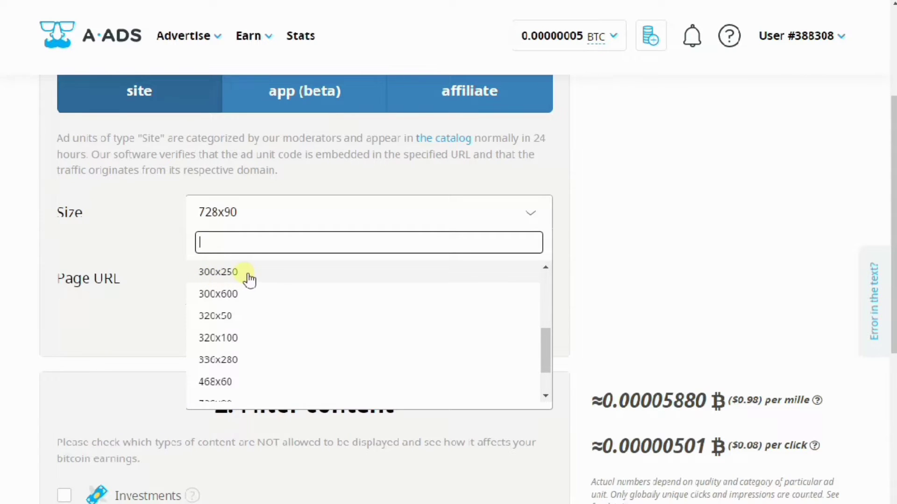
click(224, 272)
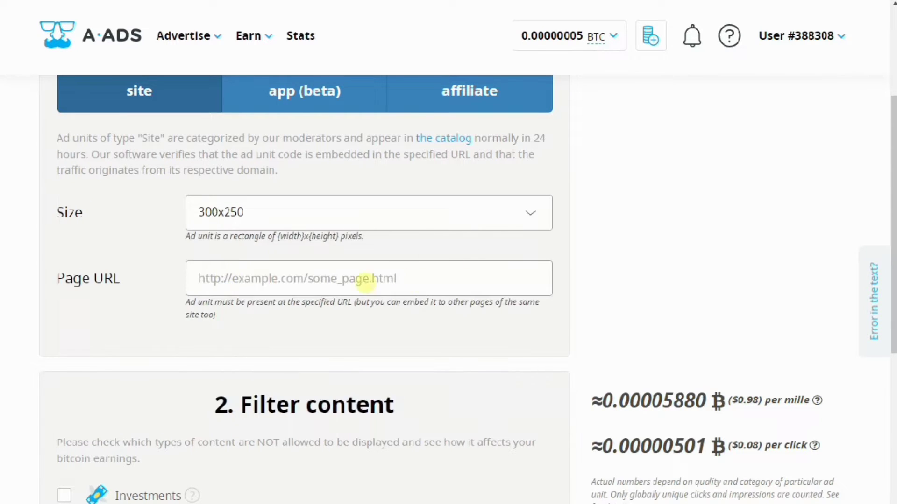
click(295, 279)
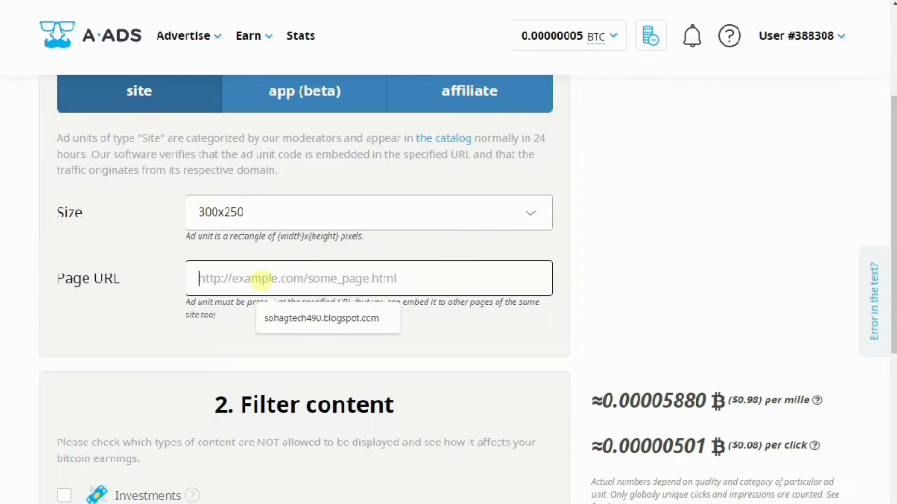
click(329, 319)
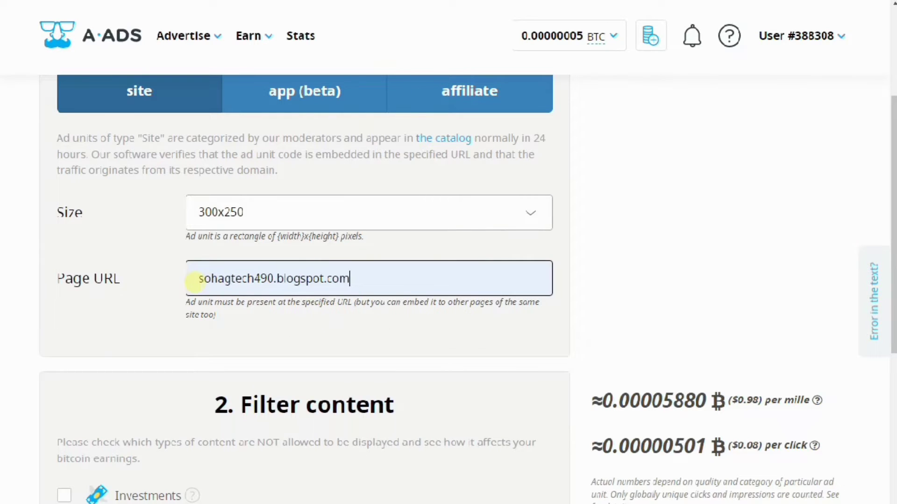
Step: Examine how blocking Investments content affects the estimated earnings per mille and per click, leaving that filter off
scroll(518, 279, down, 2)
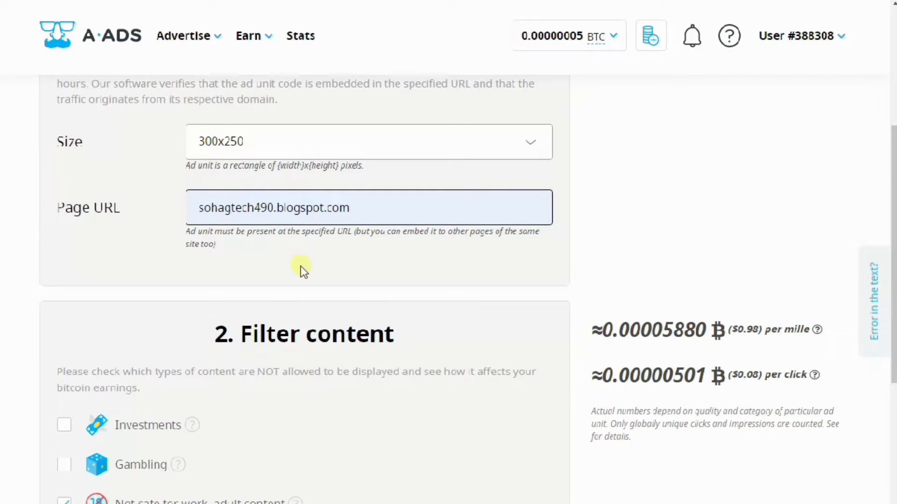
scroll(302, 269, down, 3)
scroll(248, 366, down, 3)
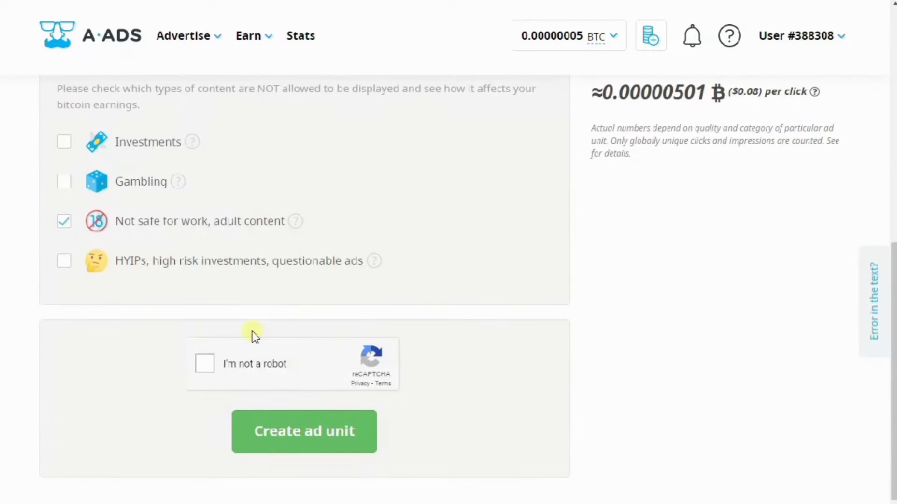
scroll(260, 220, up, 3)
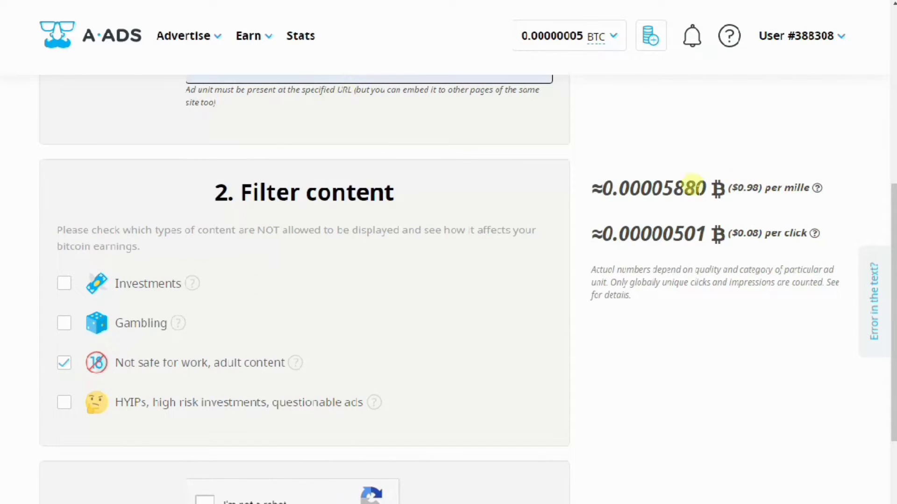
drag(709, 188, 698, 223)
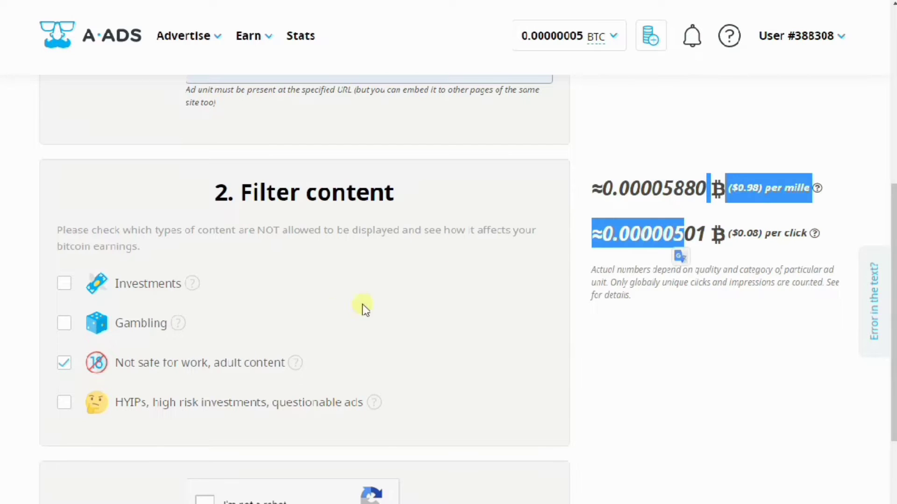
click(405, 302)
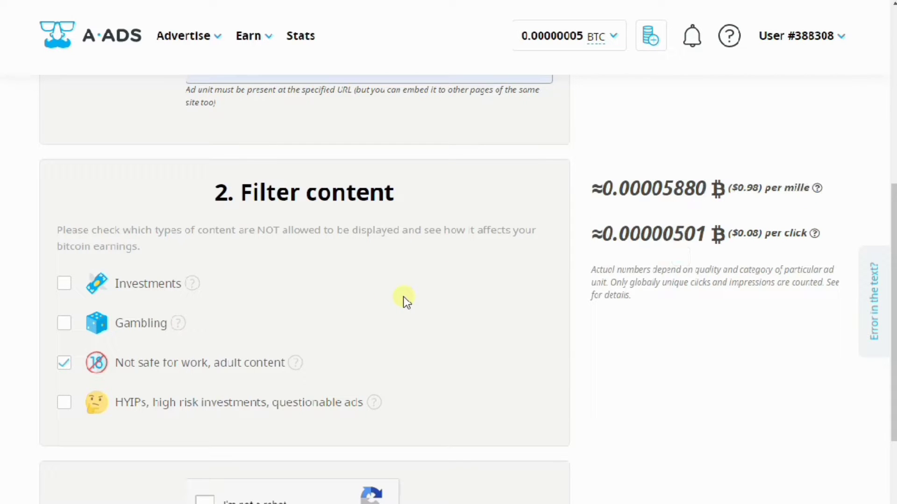
click(66, 285)
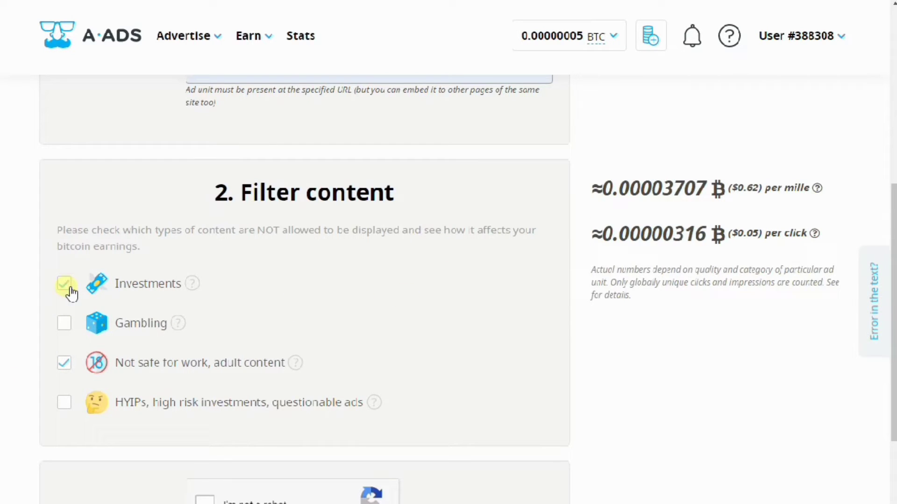
click(70, 289)
click(70, 290)
click(70, 290)
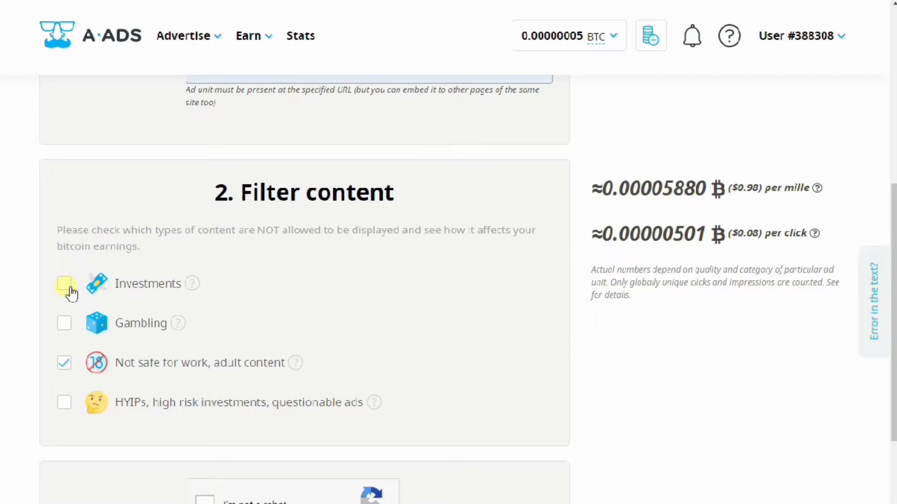
click(71, 293)
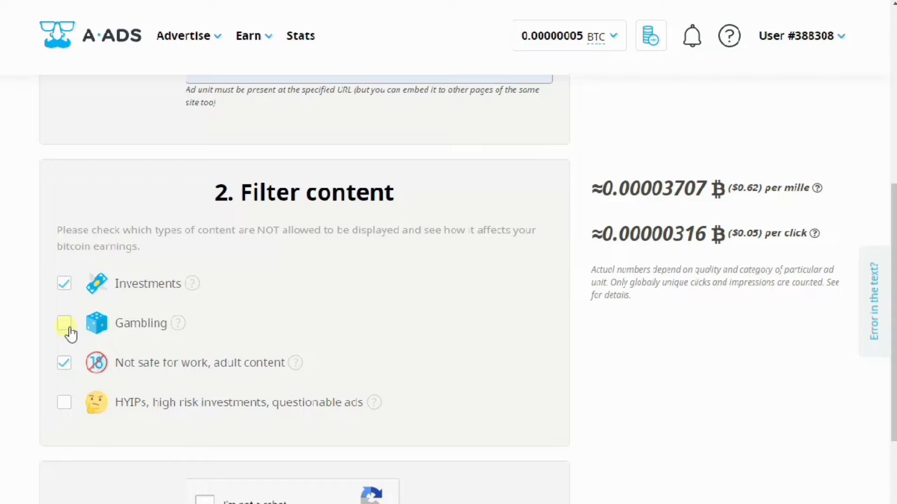
click(69, 292)
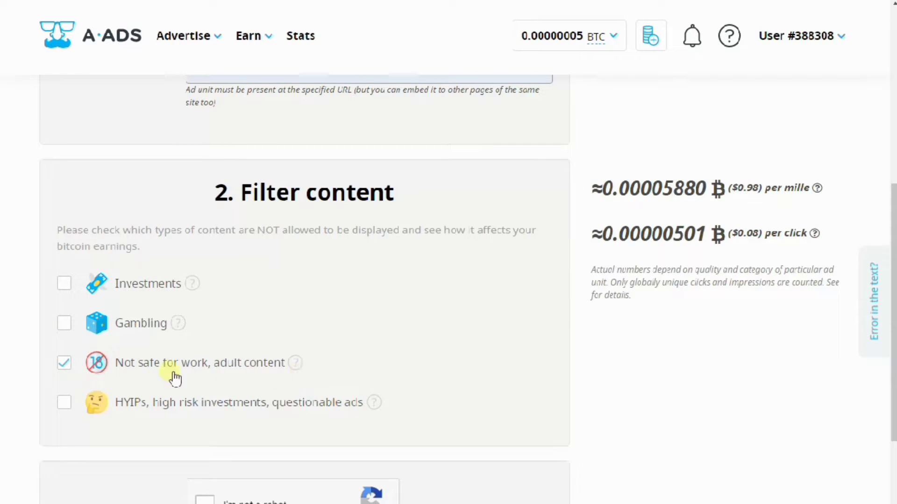
Step: Clear the "Not safe for work, adult content" filter so no content type is blocked
click(70, 364)
click(74, 365)
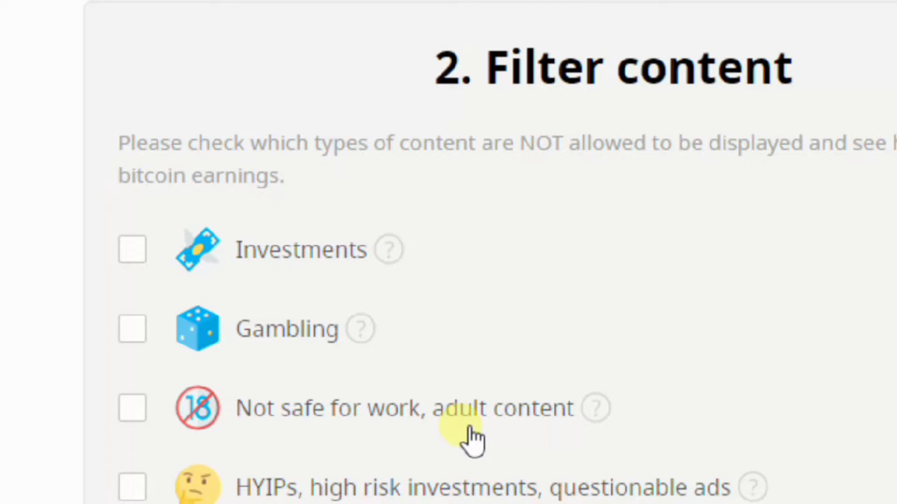
scroll(471, 442, down, 2)
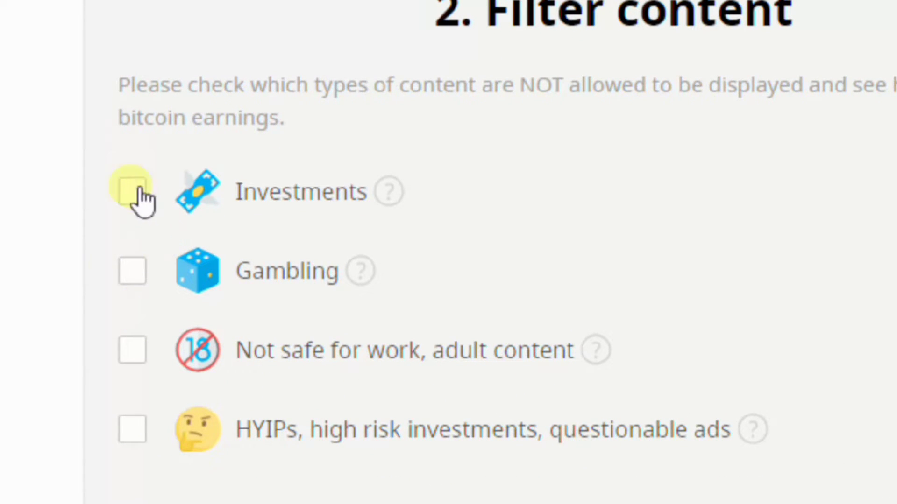
scroll(233, 435, down, 1)
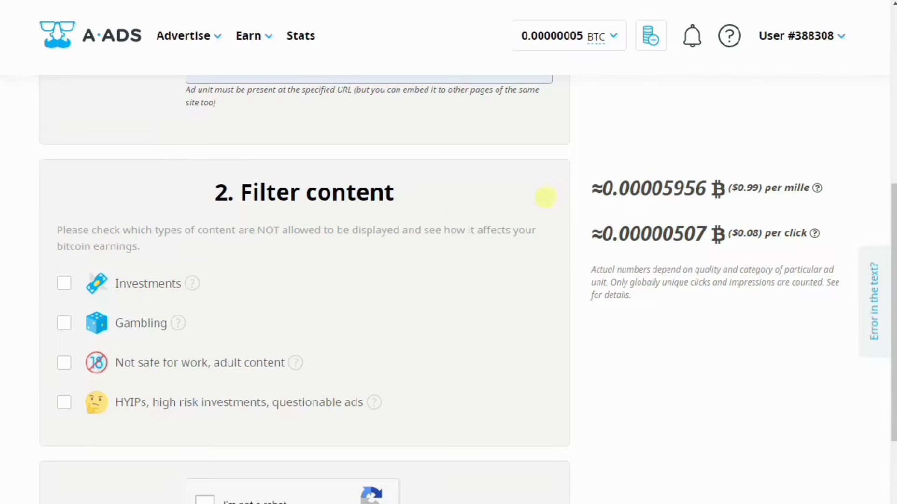
Step: Complete the "I'm not a robot" check and create the ad unit
scroll(427, 264, up, 3)
scroll(428, 256, down, 3)
scroll(287, 441, down, 2)
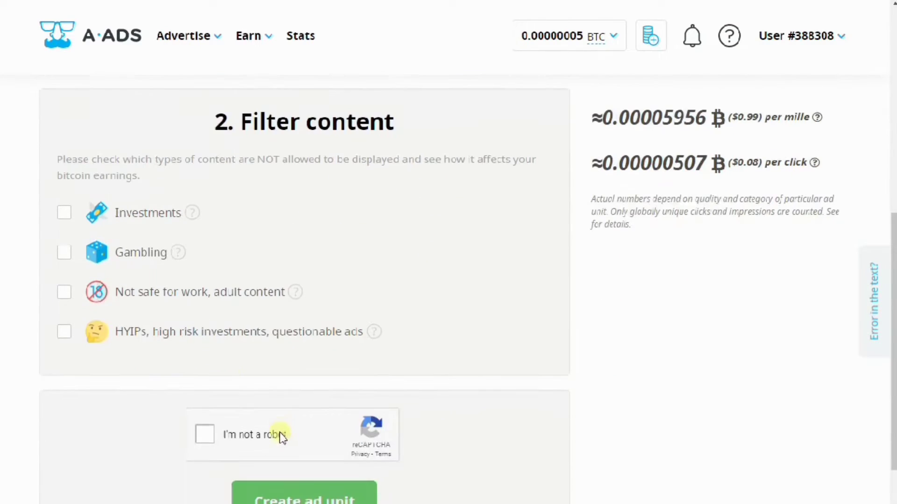
click(205, 436)
scroll(335, 345, down, 5)
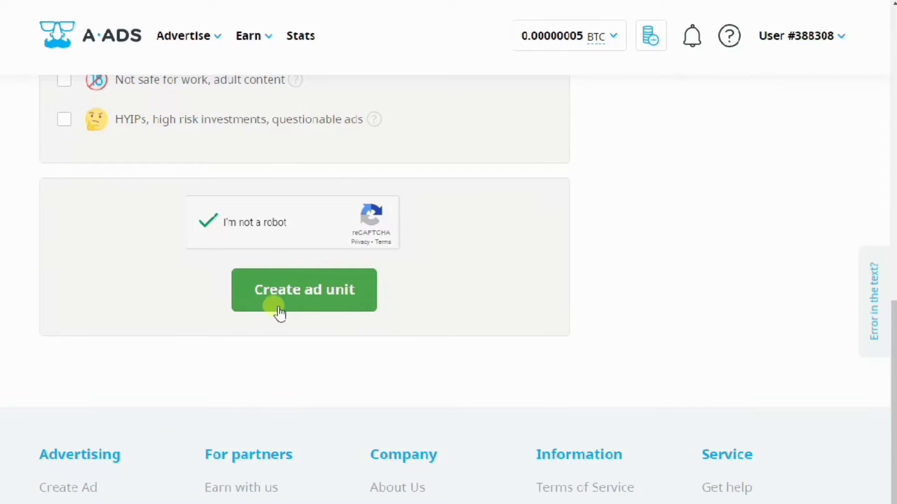
click(304, 290)
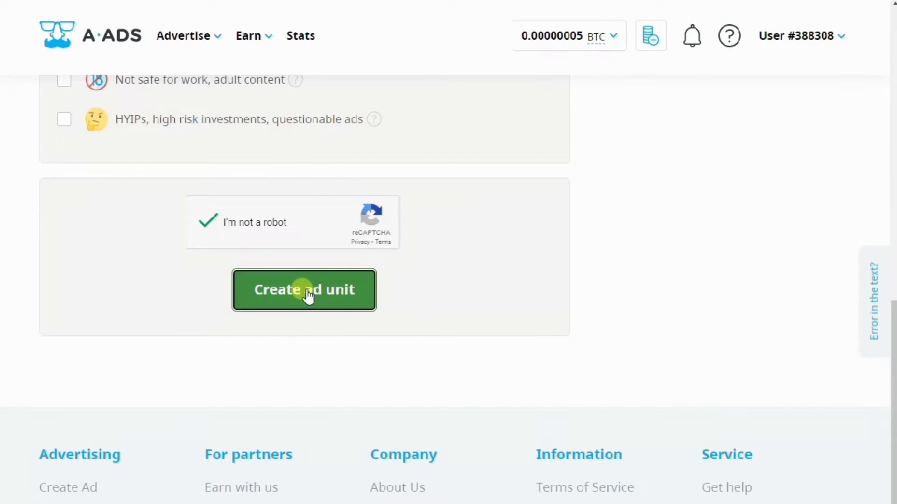
scroll(559, 242, up, 5)
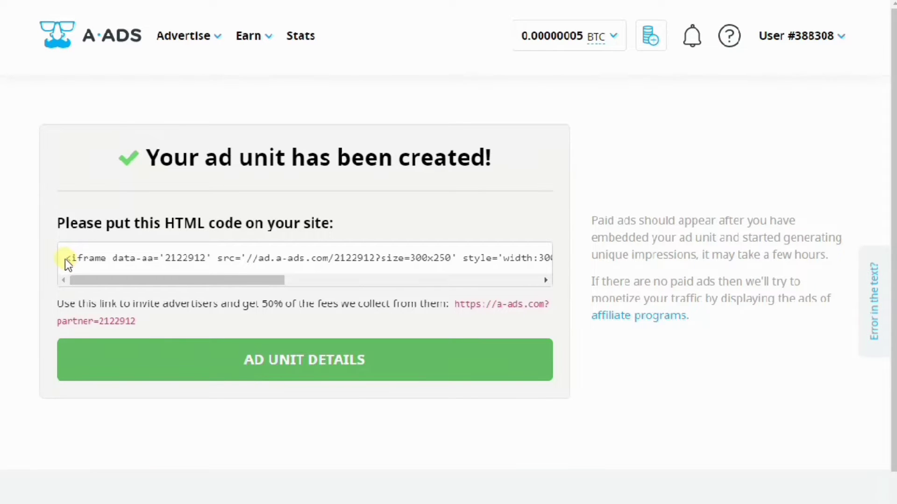
Step: Copy the complete iframe HTML code of the newly created ad unit
drag(65, 258, 40, 260)
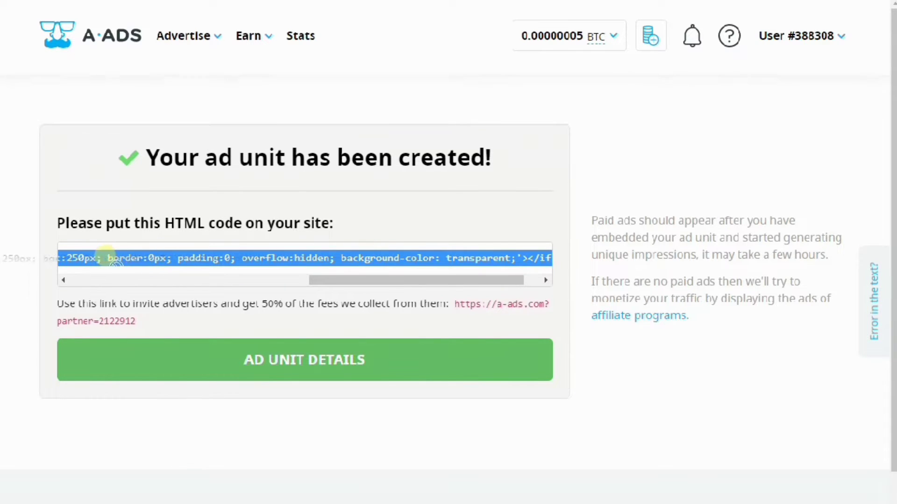
right_click(71, 258)
click(103, 272)
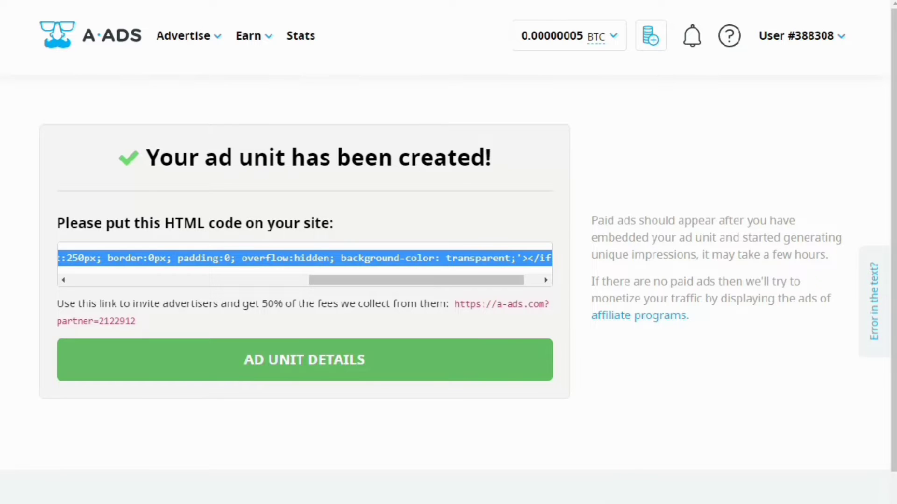
Step: Switch to Blogger and open the Facebook Toolkit page for editing in HTML view
key(ctrl+Tab)
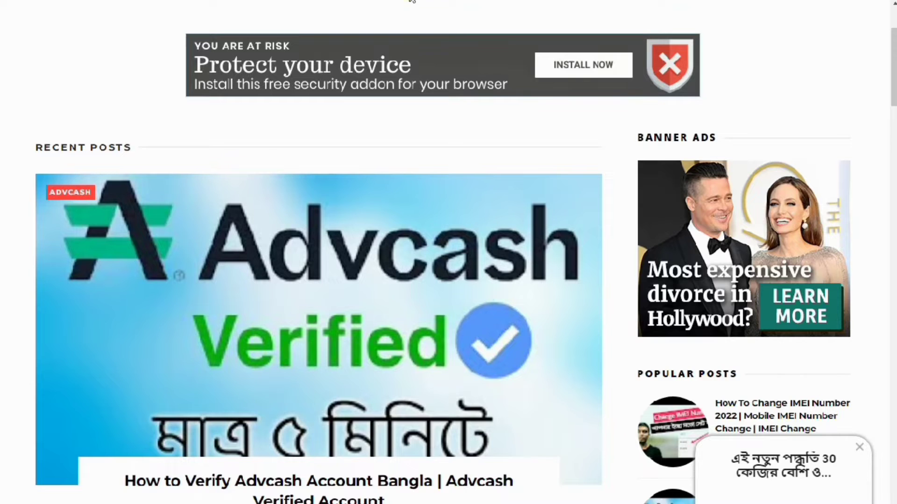
click(416, 0)
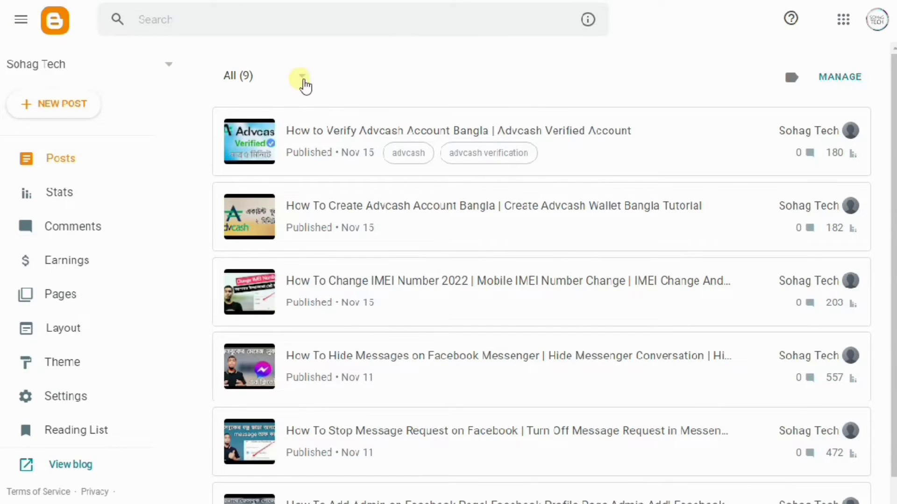
scroll(250, 89, down, 4)
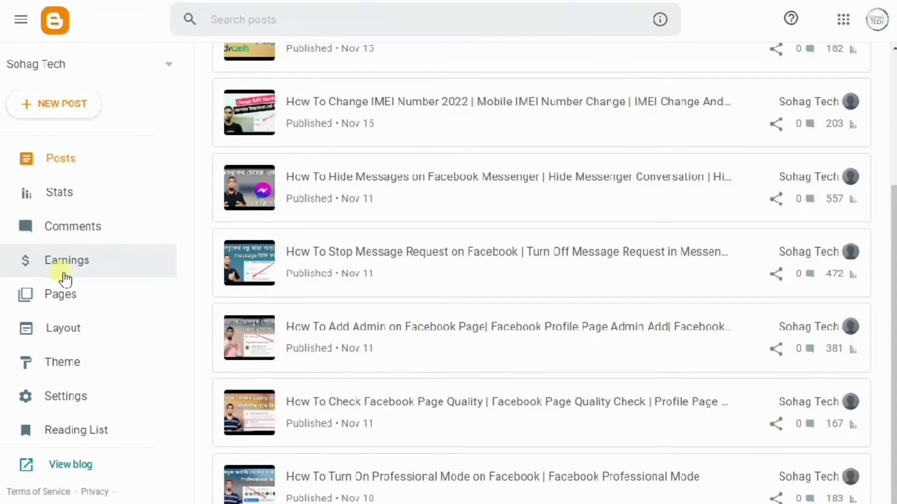
click(71, 299)
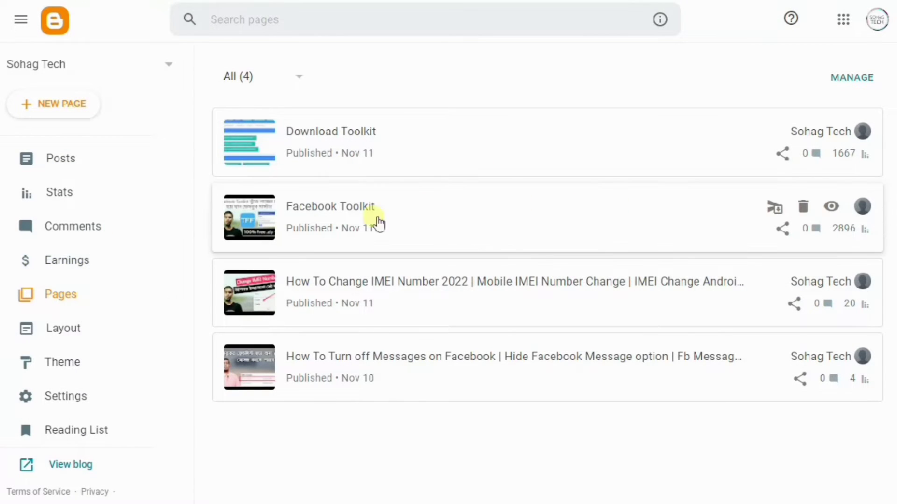
click(330, 212)
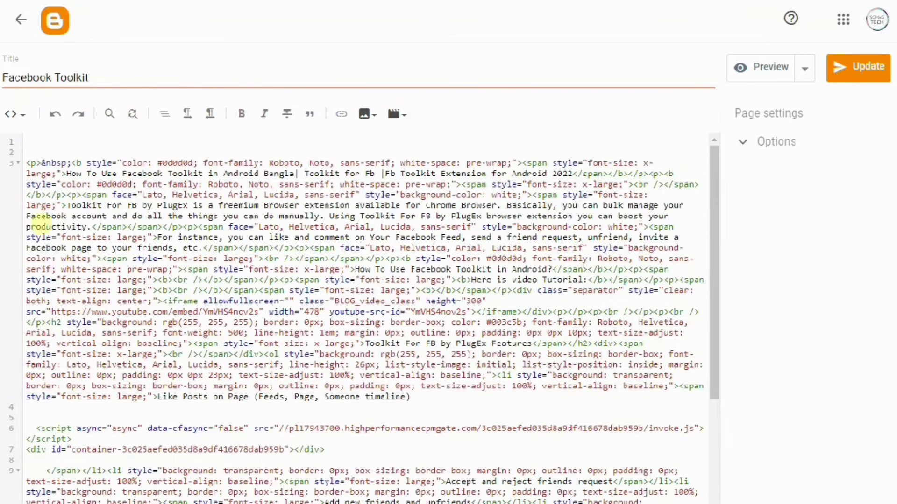
click(19, 114)
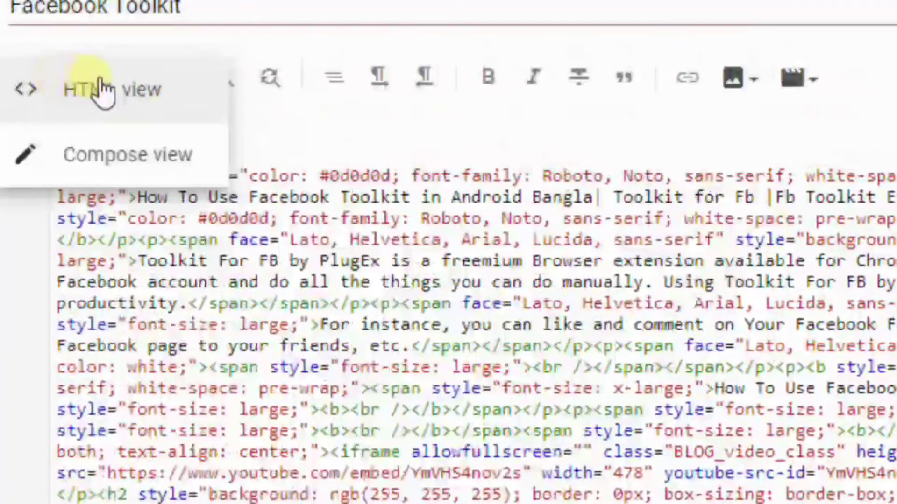
click(126, 158)
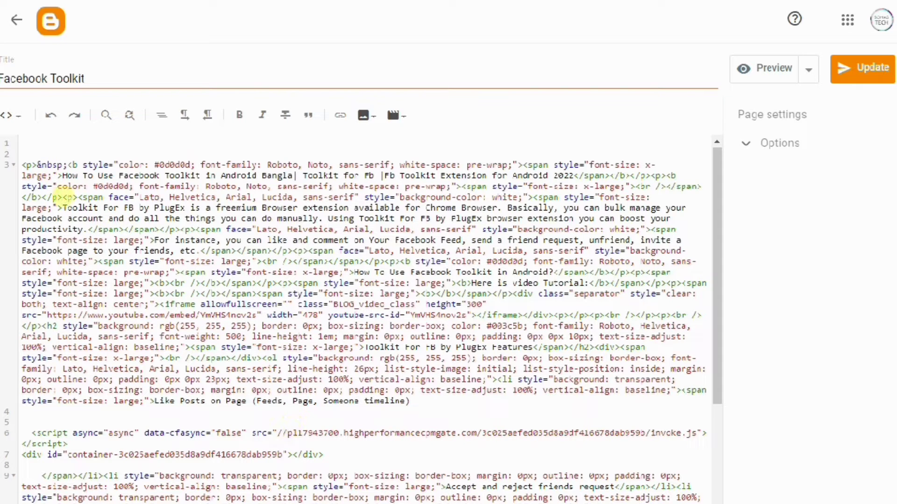
Step: Replace the existing 300 by 250 ad script above the "Download Toolkit" text with the copied A-ADS iframe code
scroll(187, 348, down, 3)
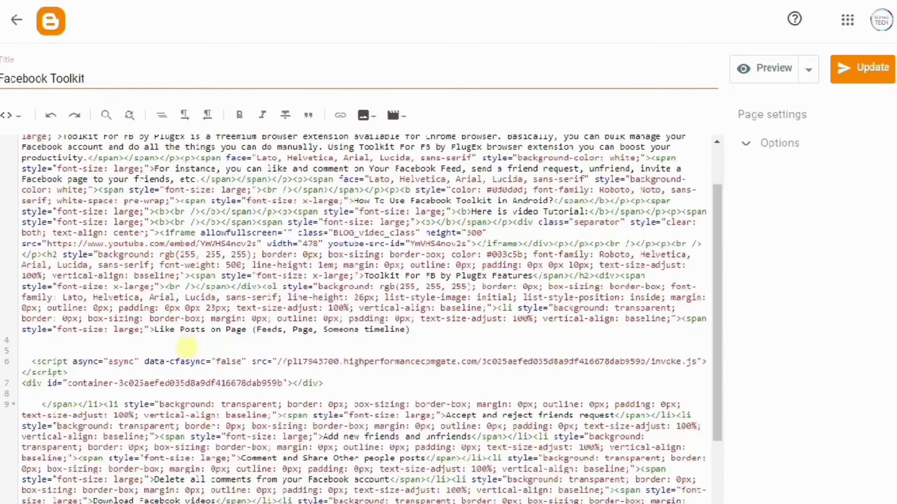
scroll(296, 357, down, 3)
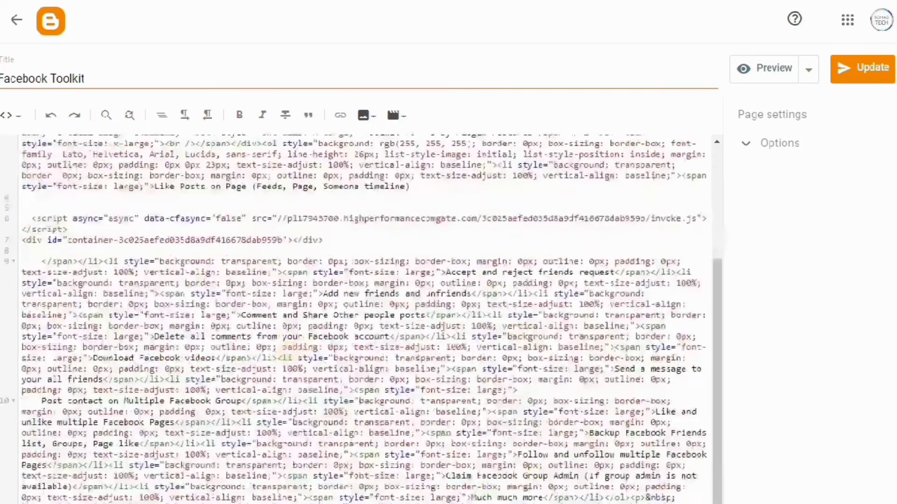
scroll(296, 369, down, 4)
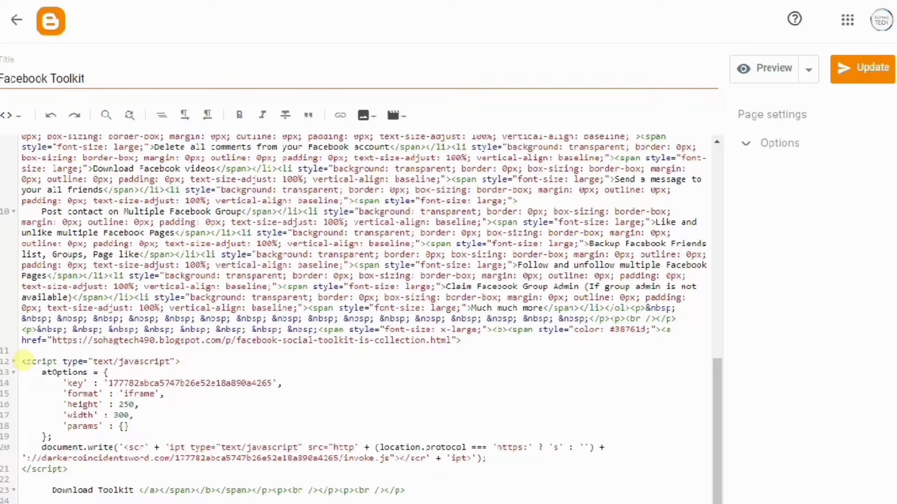
drag(24, 361, 257, 470)
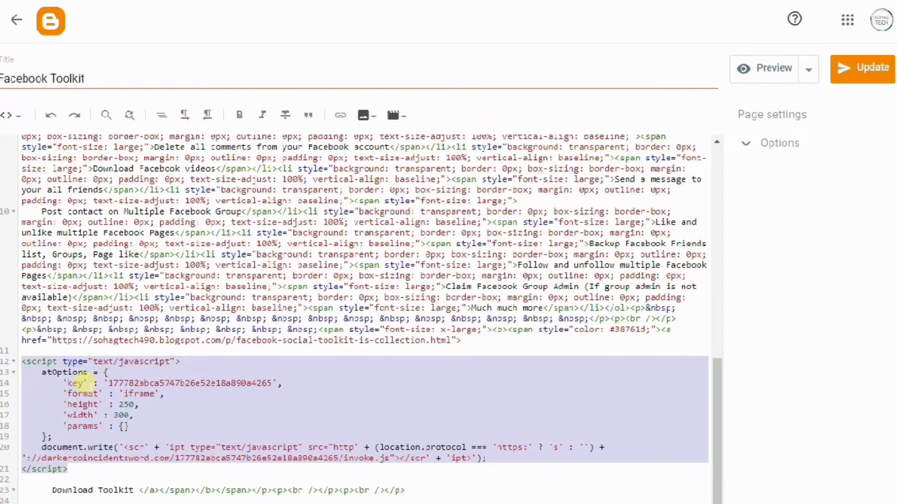
right_click(78, 385)
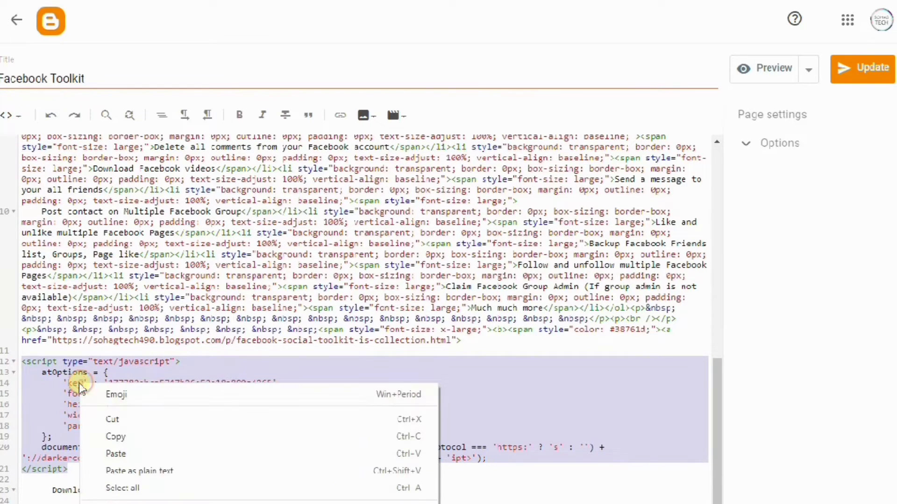
click(125, 454)
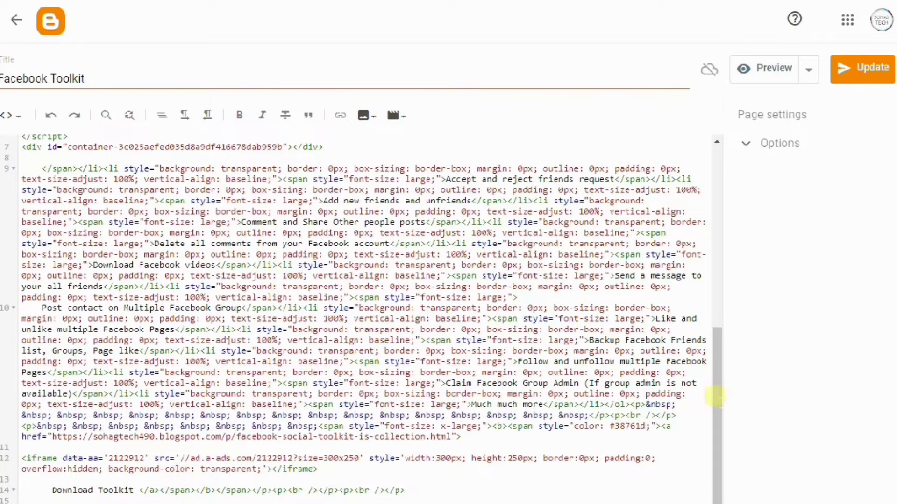
Step: Paste the copied A-ADS iframe code over the selected ad script just before the "Download Toolkit" link text
drag(724, 430, 713, 461)
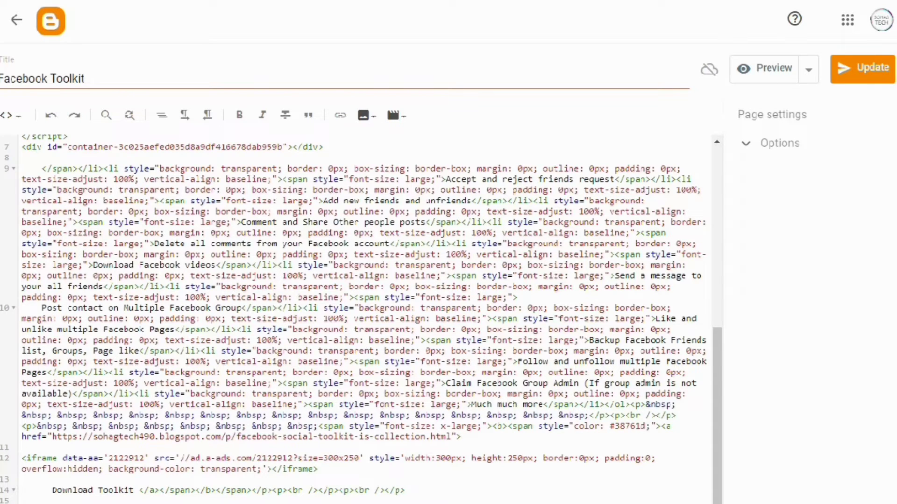
right_click(150, 323)
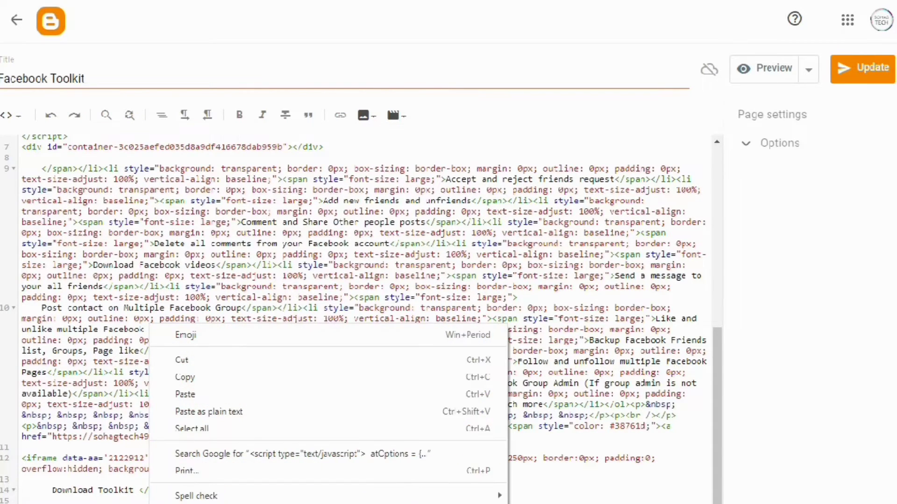
click(211, 397)
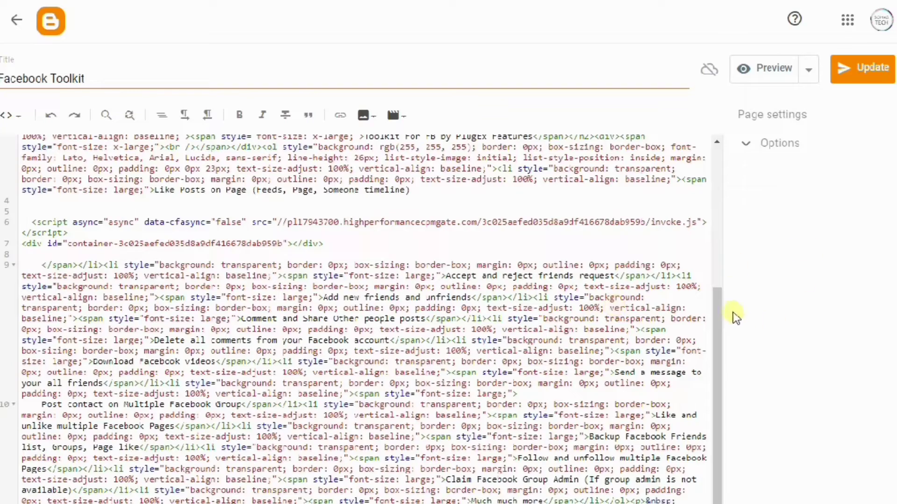
Step: Locate the end of the introductory paragraph, after "productivity.", in Compose view and return to HTML view
drag(719, 303, 696, 141)
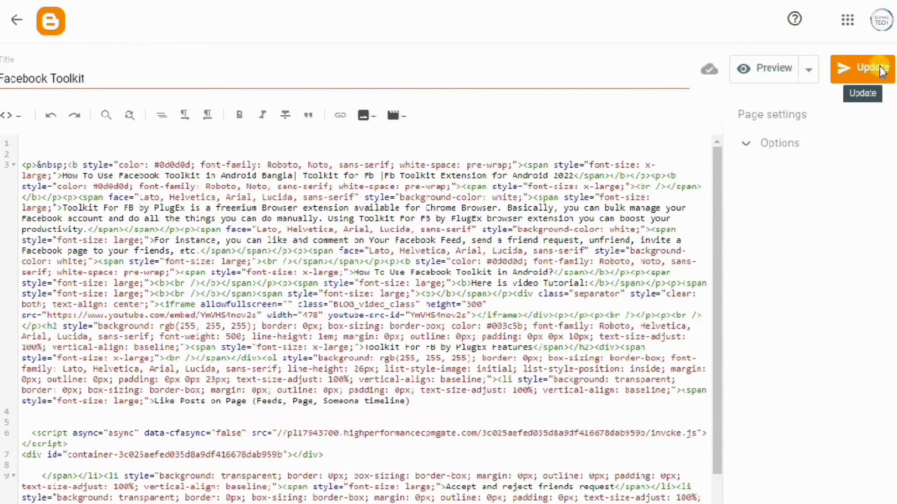
click(13, 116)
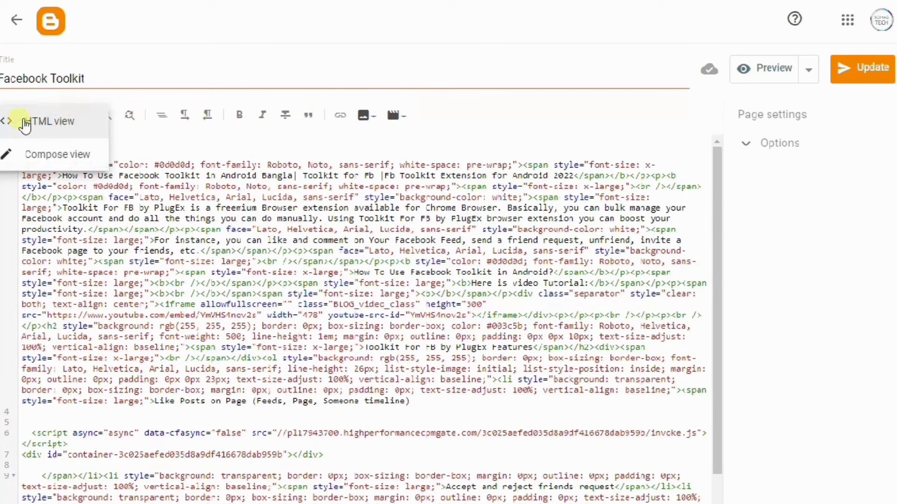
click(59, 154)
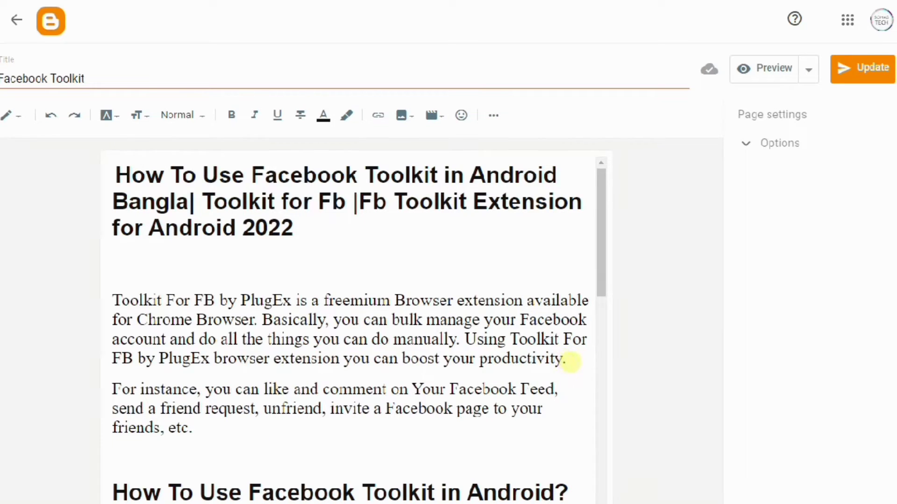
click(567, 360)
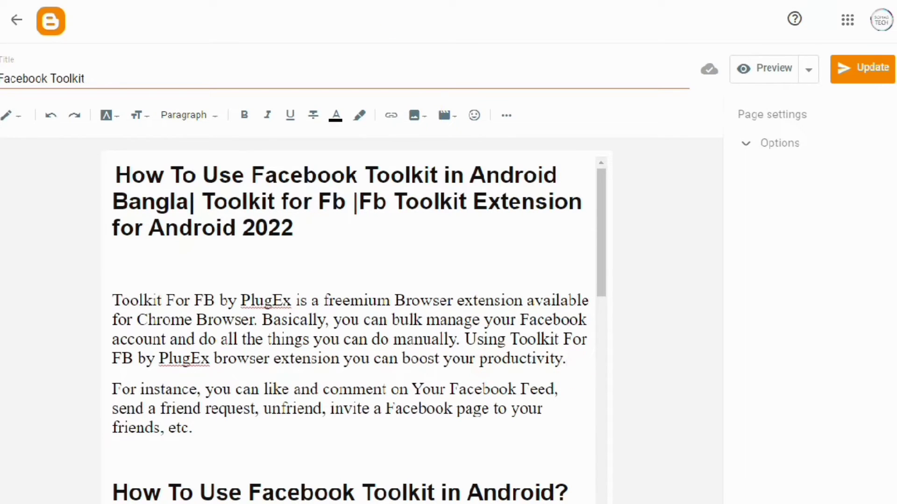
click(14, 115)
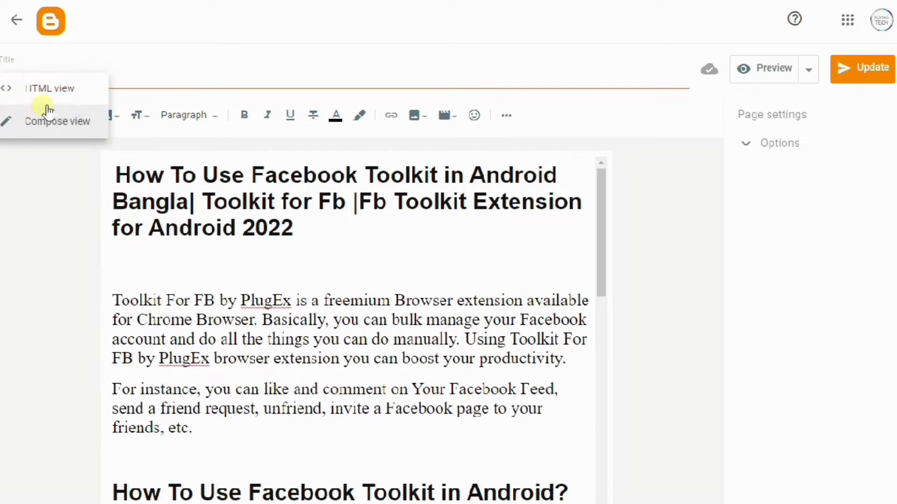
click(54, 90)
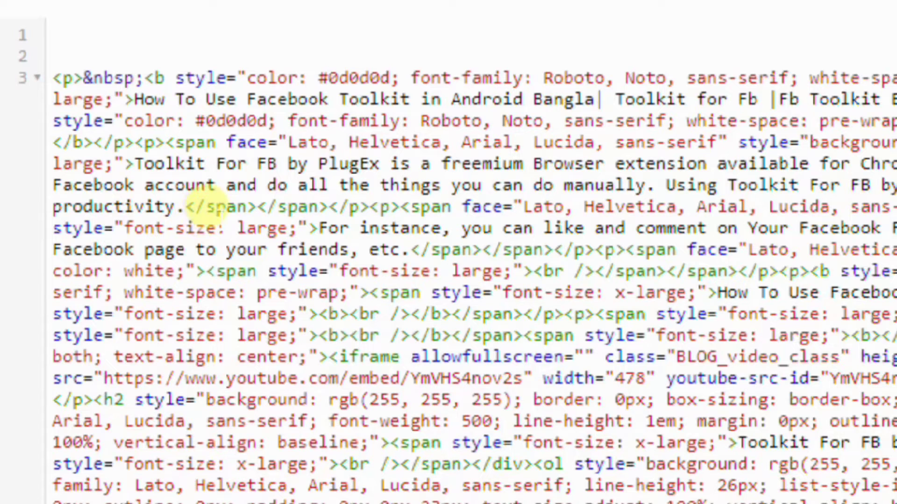
Step: Insert blank lines after "productivity." in the page's HTML and paste the A-ADS iframe code there
click(184, 208)
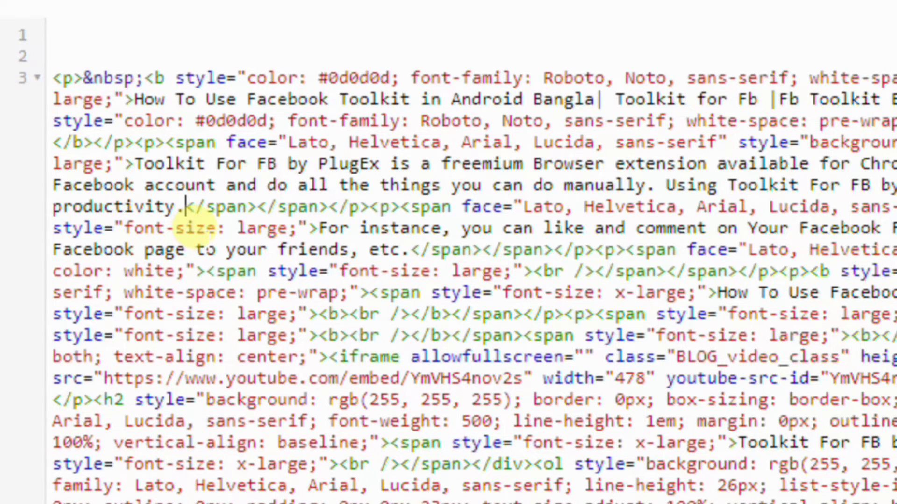
key(Return)
key(Return)
key(Return)
key(Return)
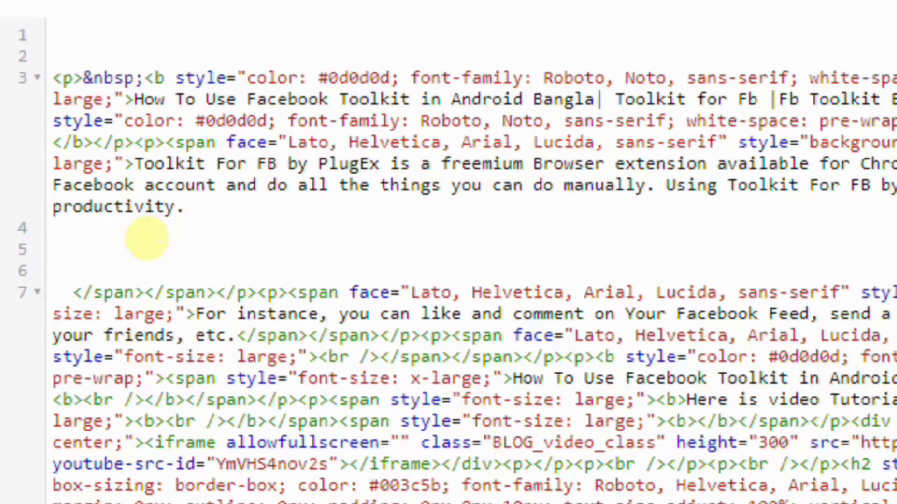
click(101, 248)
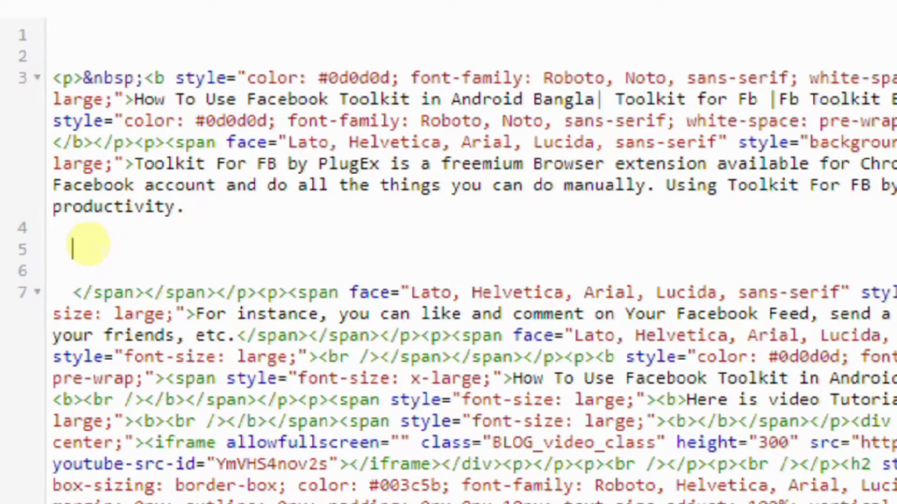
right_click(89, 248)
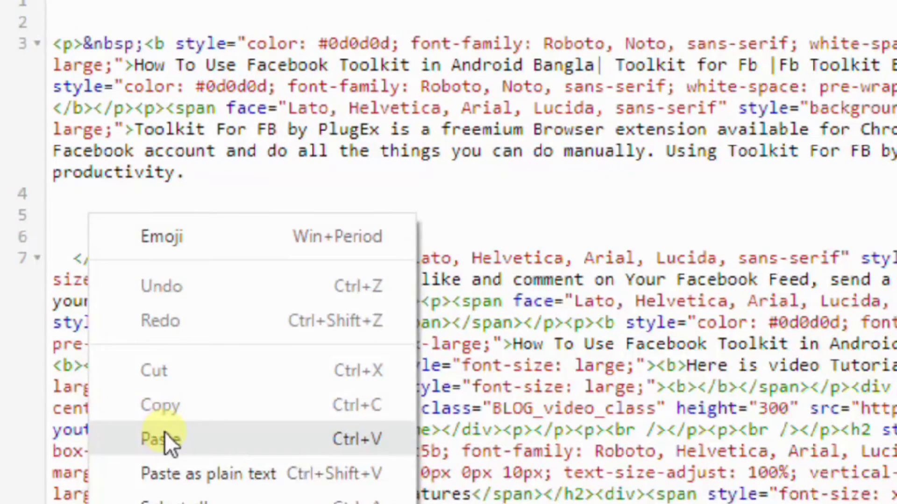
click(161, 439)
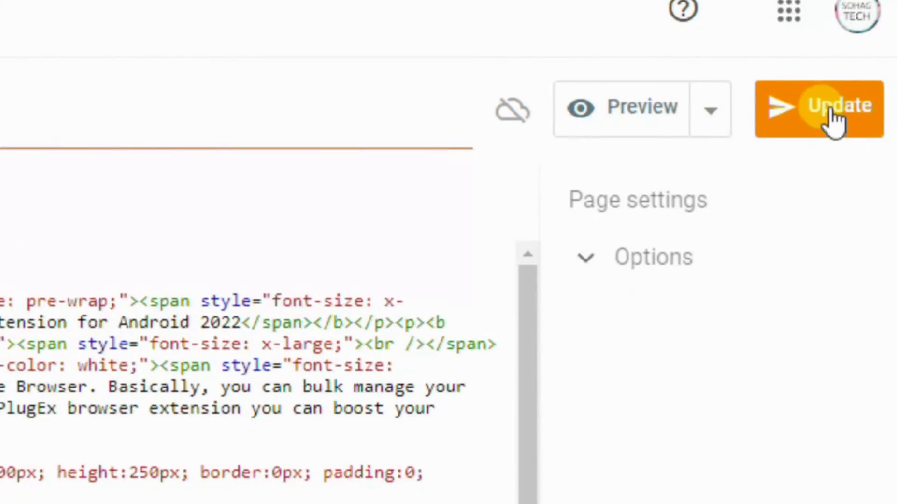
Step: Update the Facebook Toolkit page and open its preview
click(823, 114)
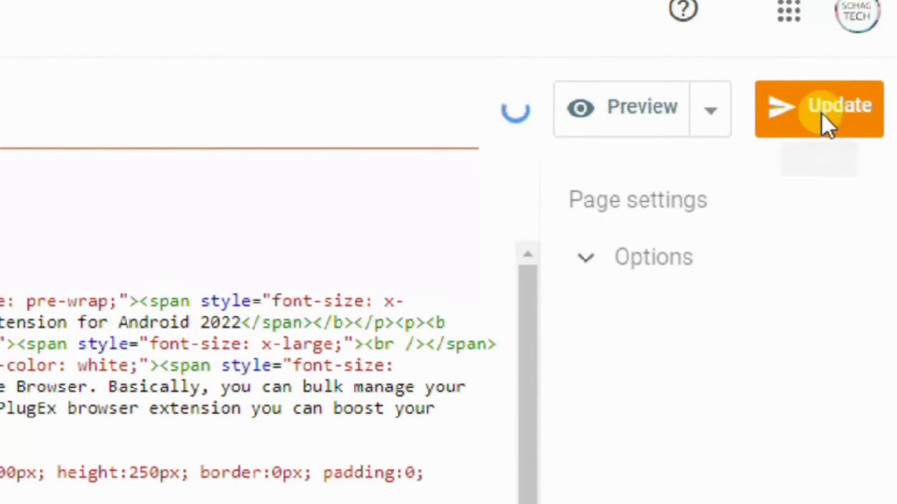
click(645, 119)
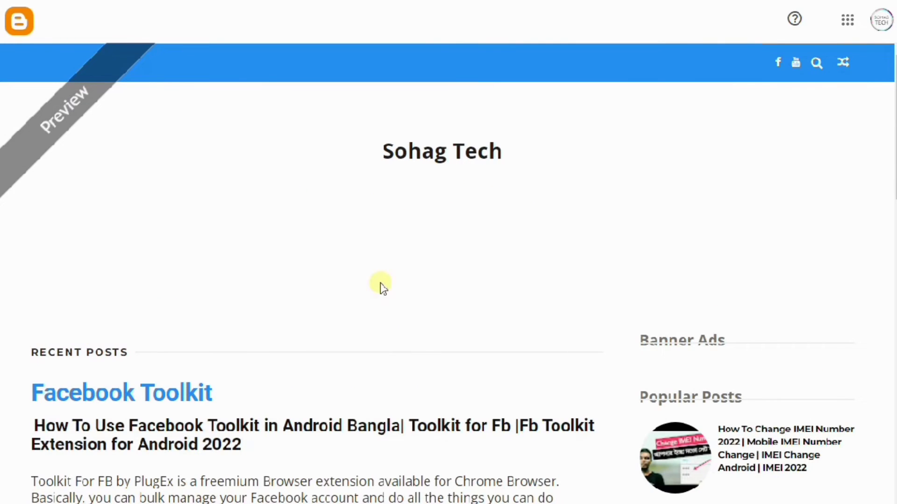
Step: Examine the page preview for the ads placed below the introductory paragraph and after the feature list
scroll(233, 317, down, 9)
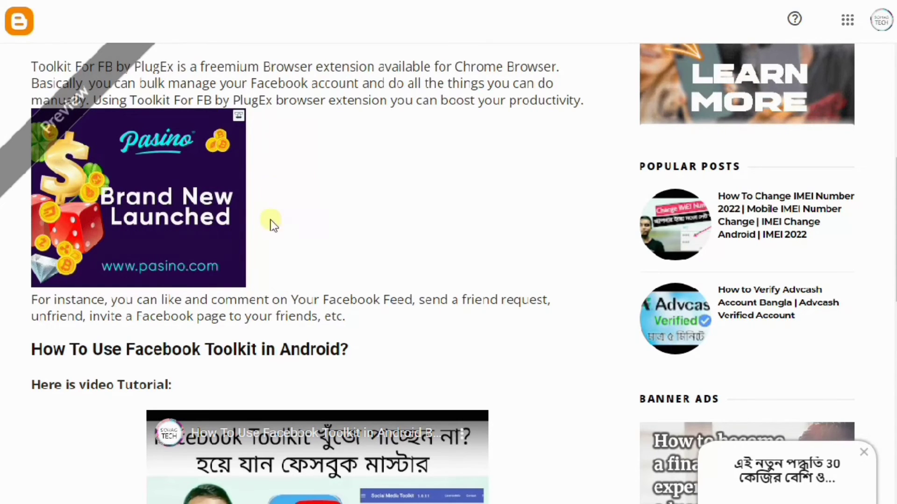
scroll(252, 231, up, 10)
scroll(219, 231, down, 7)
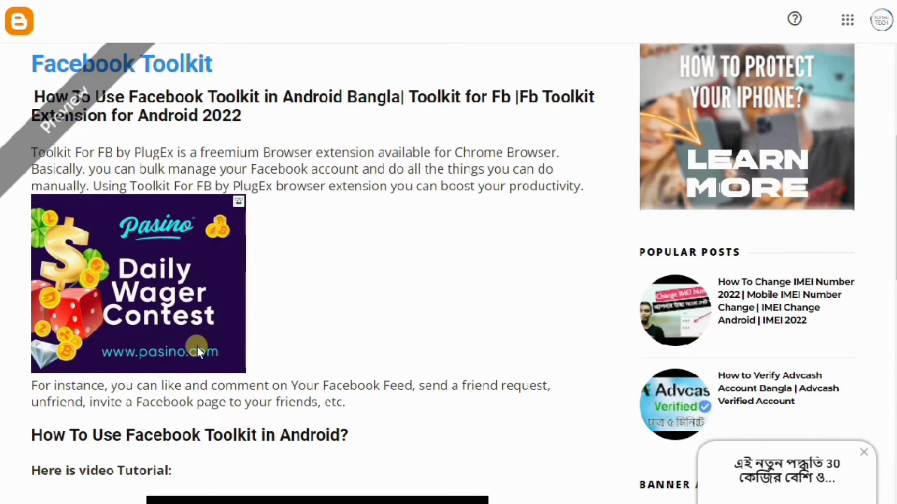
scroll(210, 338, down, 3)
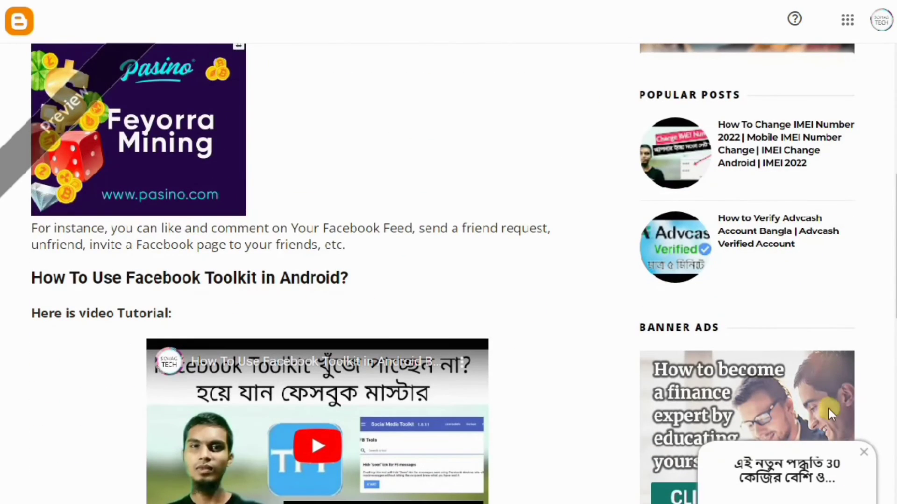
scroll(678, 402, down, 3)
scroll(747, 304, down, 3)
scroll(789, 322, down, 5)
scroll(789, 322, up, 5)
scroll(789, 322, down, 3)
scroll(791, 325, down, 5)
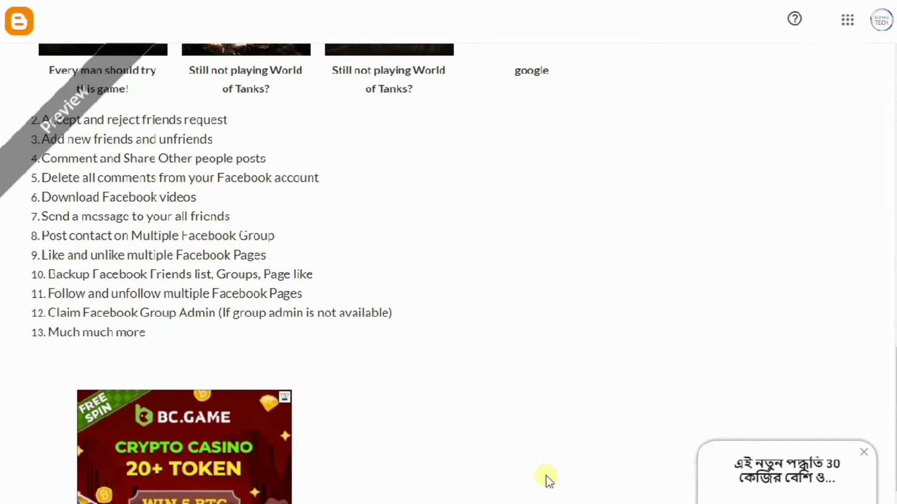
scroll(380, 341, up, 20)
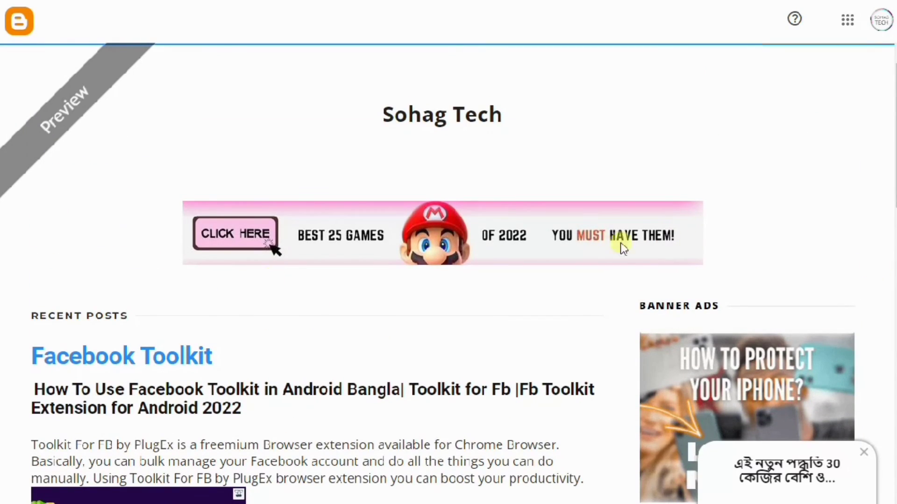
scroll(331, 348, down, 5)
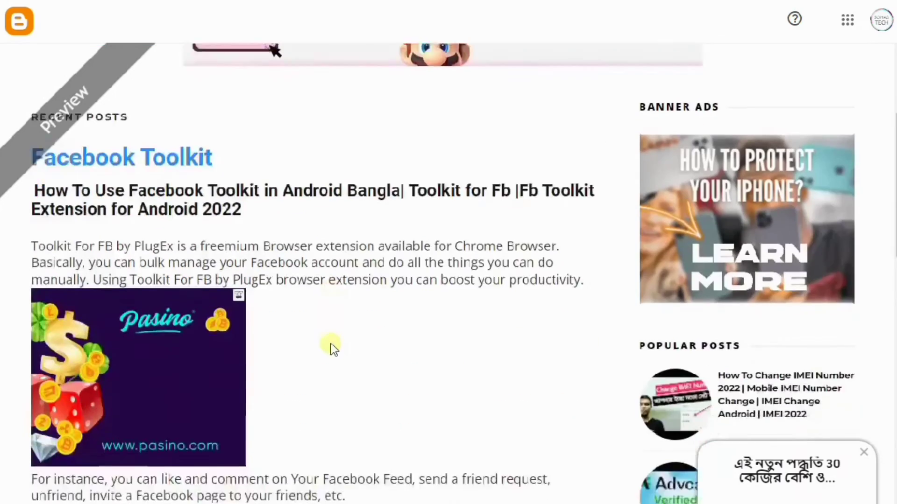
scroll(451, 319, down, 4)
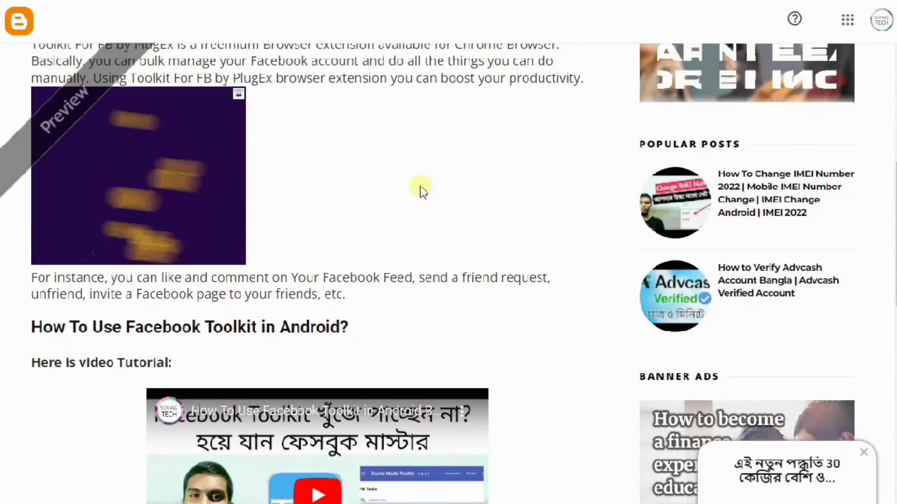
scroll(280, 282, up, 6)
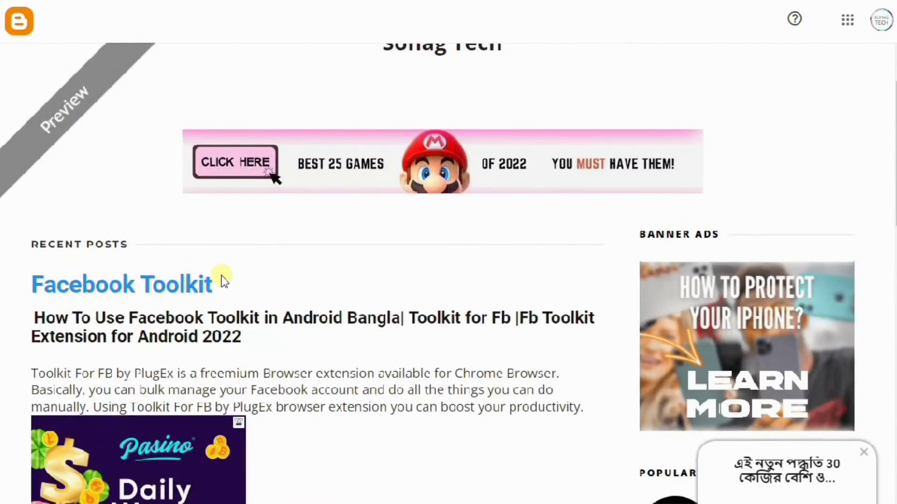